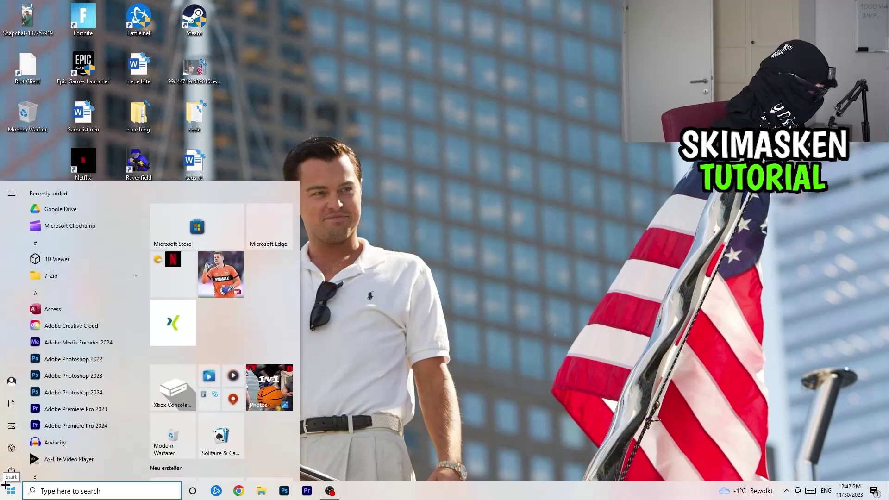
# Open the Windows gaming settings and review the Game Bar, Captures and Game Mode pages
pyautogui.click(16, 449)
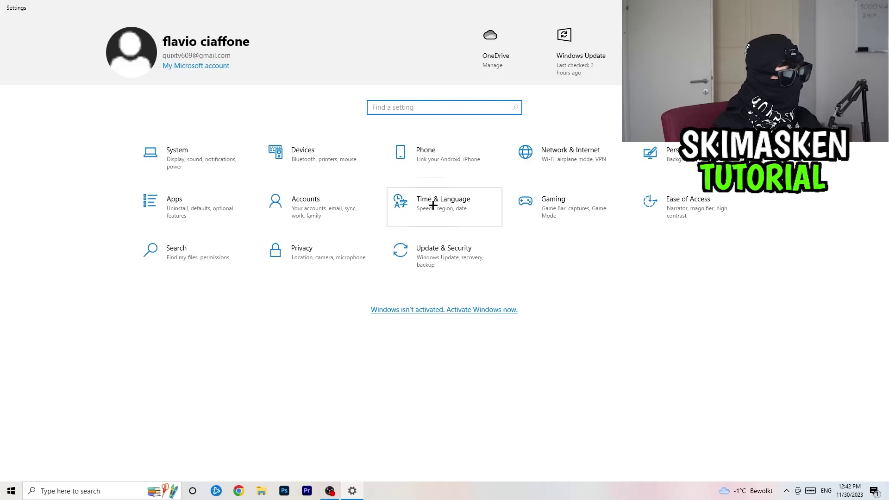
pyautogui.click(584, 199)
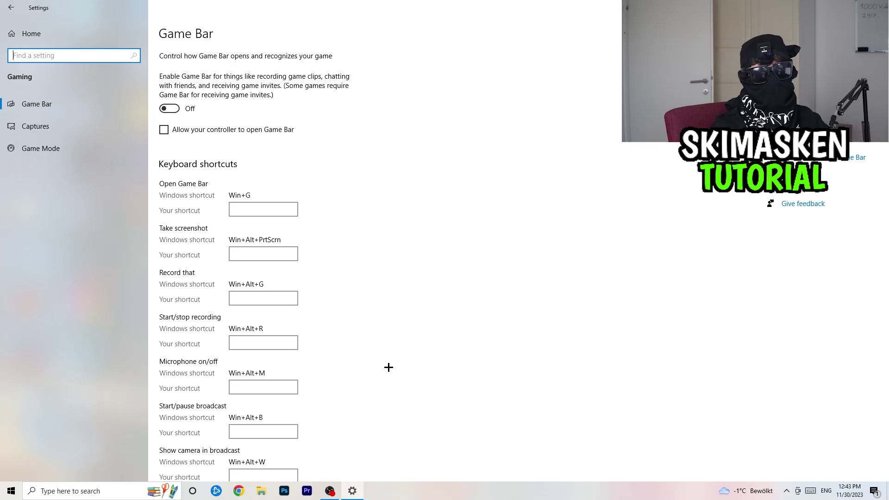
pyautogui.click(59, 124)
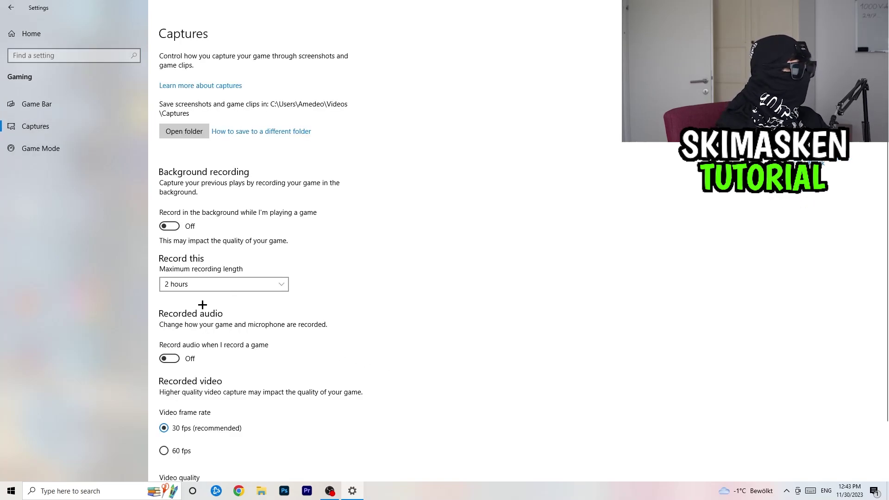
pyautogui.scroll(-1, 225, 173)
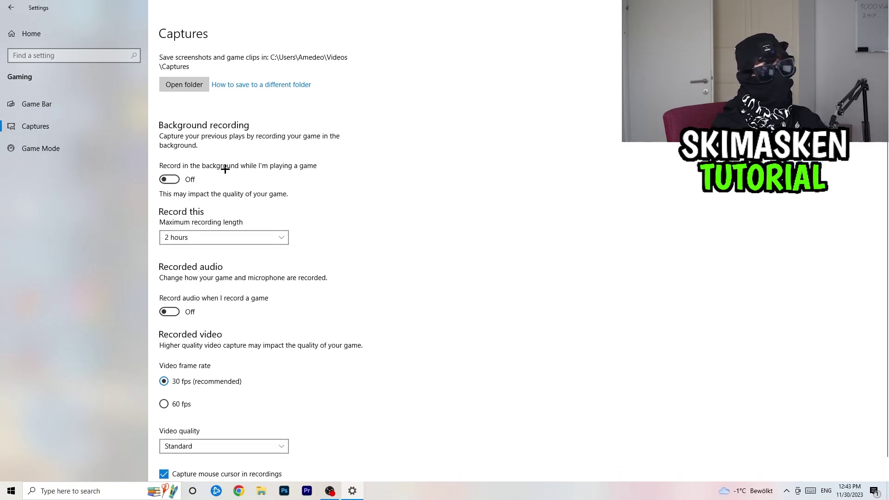
pyautogui.scroll(1, 235, 167)
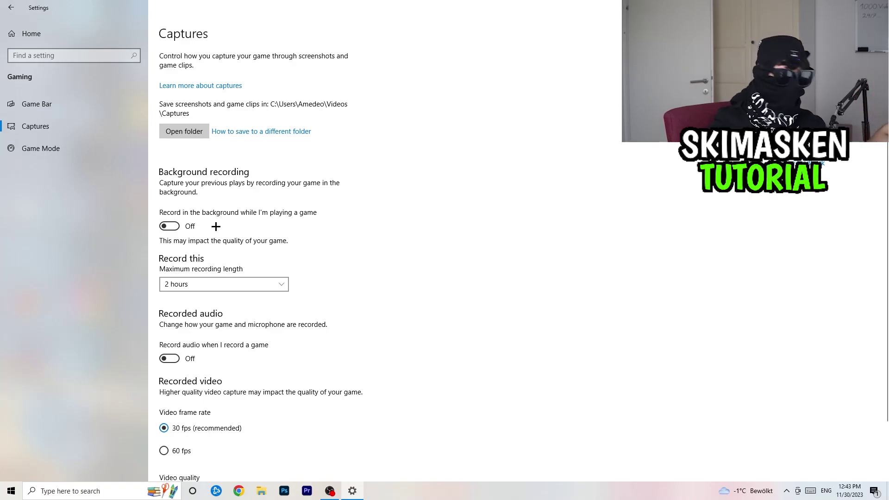
pyautogui.scroll(-3, 198, 257)
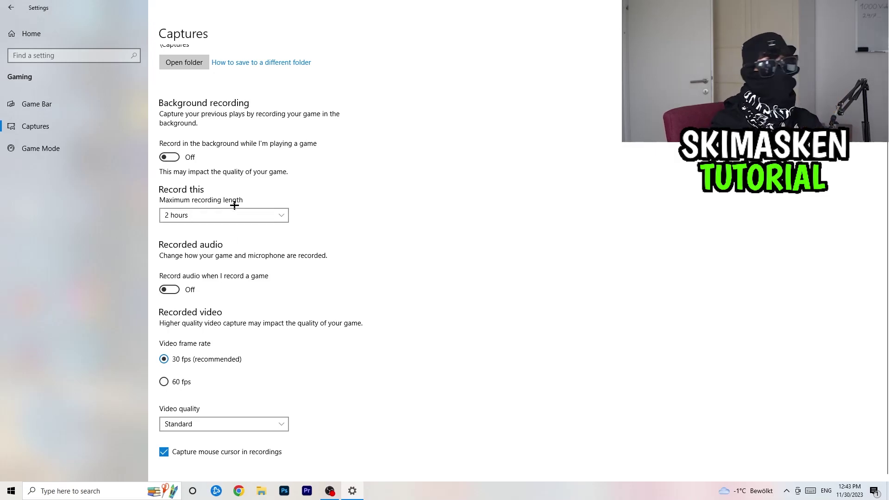
pyautogui.click(93, 149)
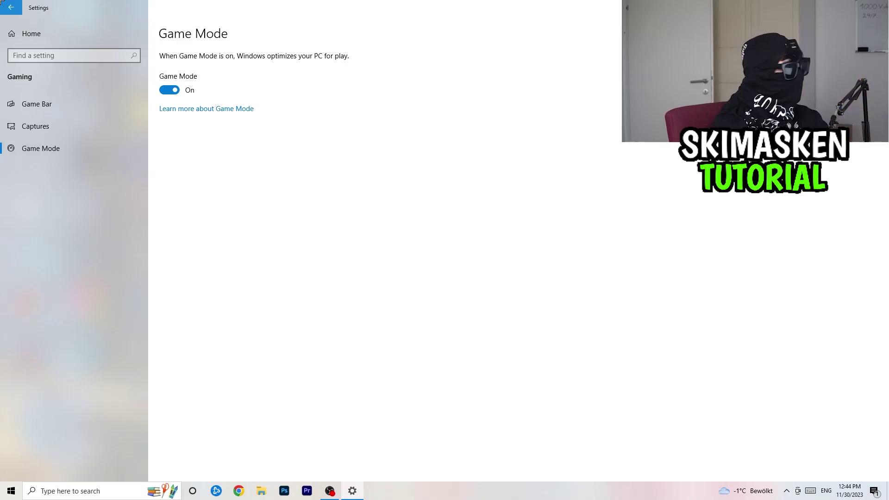
# Open the system display settings and check the scale options for text, apps and other items
pyautogui.click(12, 8)
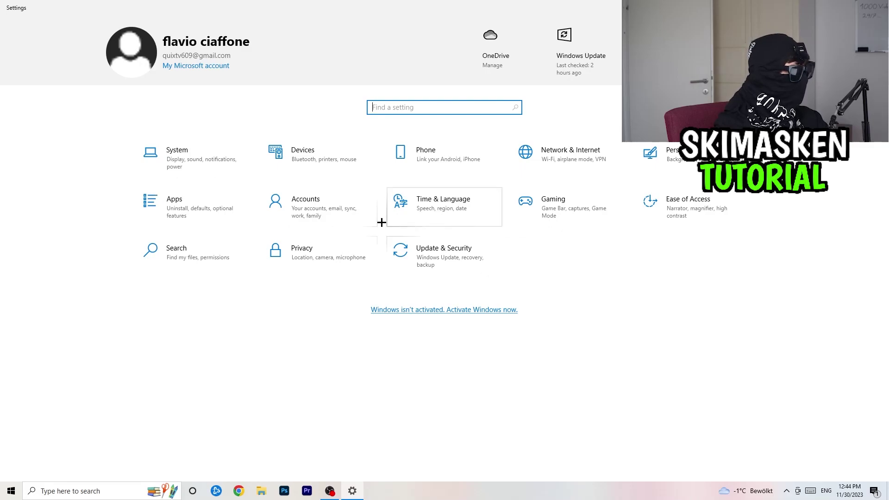
pyautogui.click(209, 158)
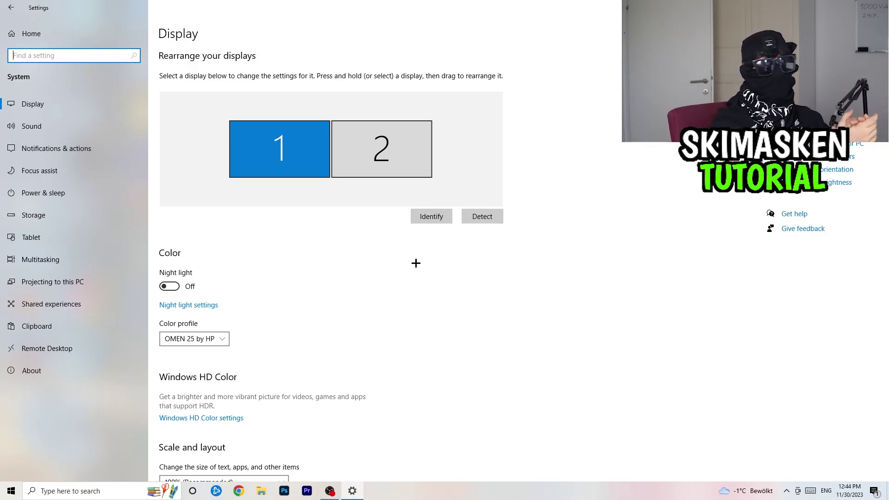
pyautogui.scroll(-4, 427, 269)
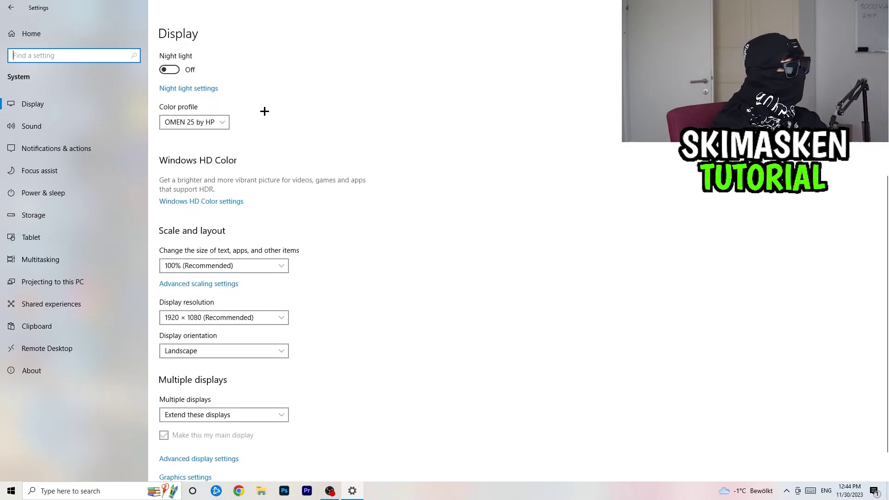
pyautogui.scroll(-1, 254, 192)
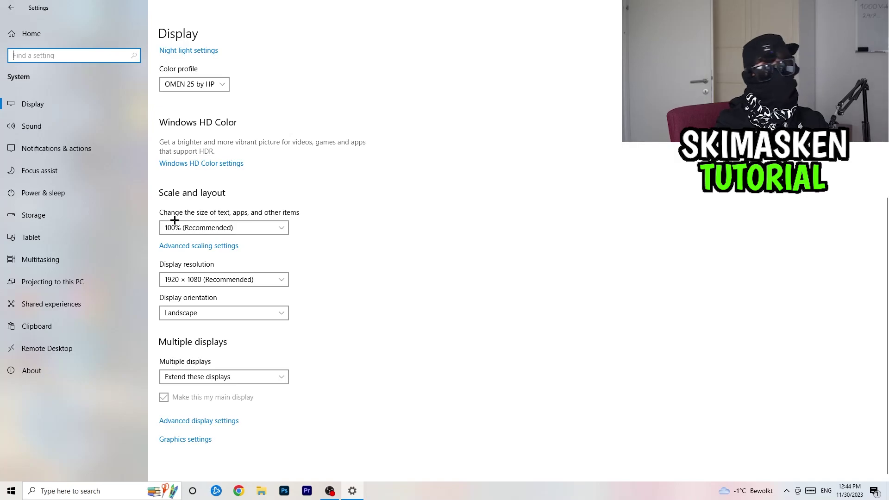
pyautogui.click(232, 228)
pyautogui.click(510, 286)
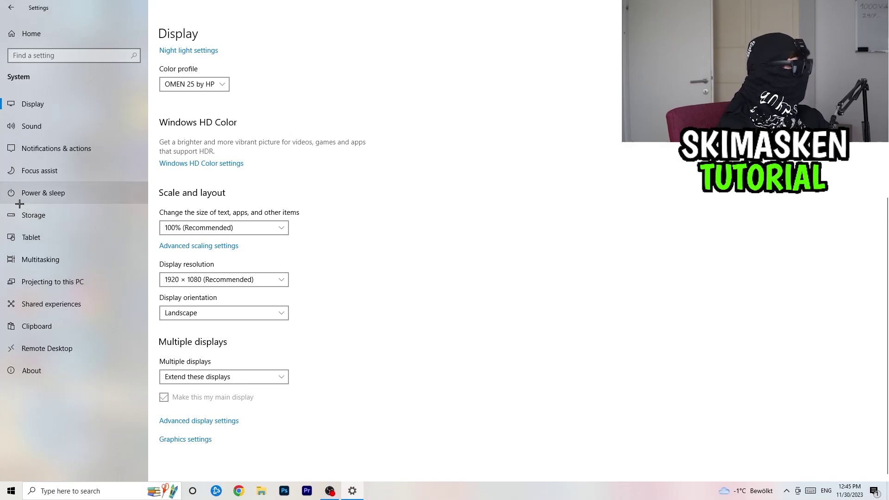
# Open the additional power settings from Power & sleep, review the preferred and additional power plans, and close Power Options
pyautogui.click(35, 194)
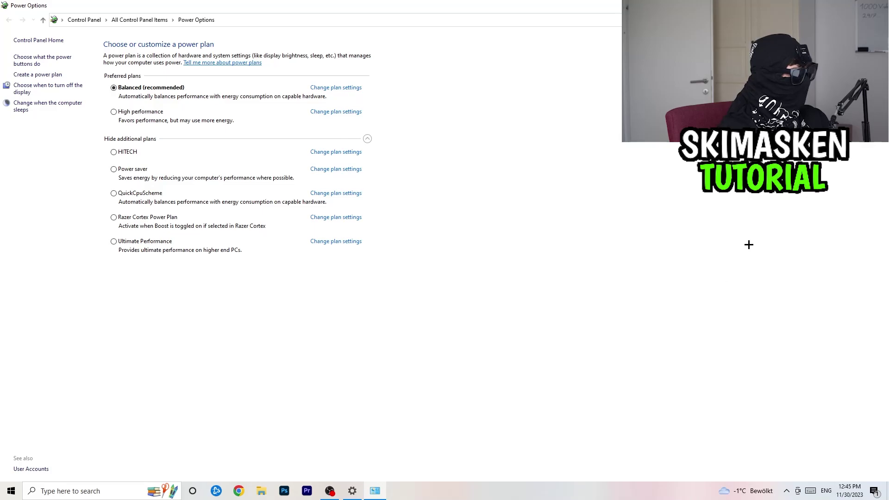
pyautogui.click(367, 140)
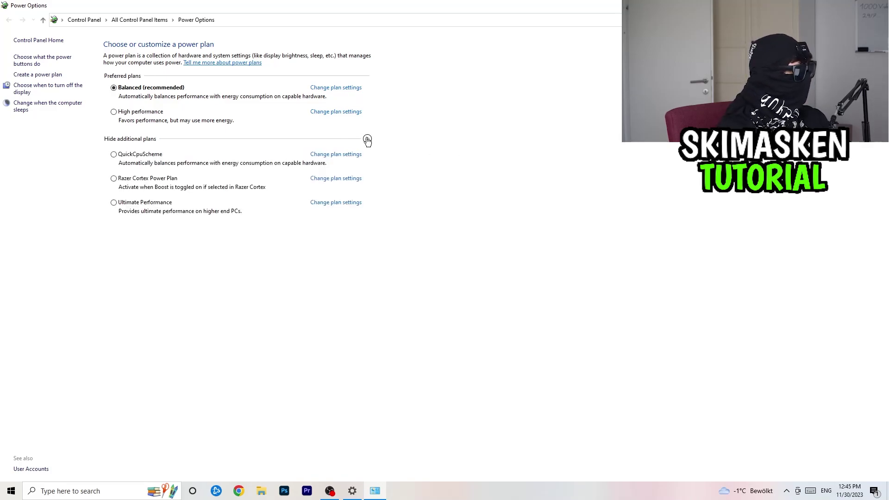
pyautogui.click(368, 139)
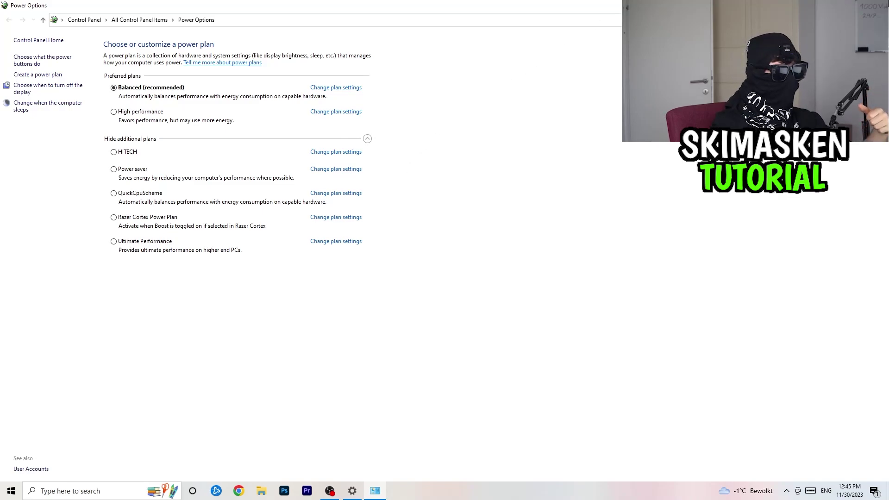
pyautogui.hotkey('alt', 'F4')
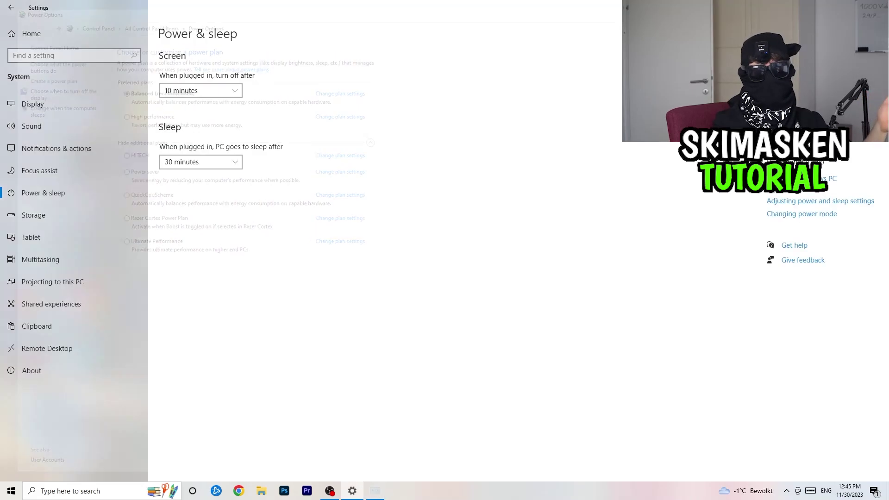
# Review the Storage Sense configuration, including the recycle bin cleanup interval choices, and close the Windows settings
pyautogui.click(102, 209)
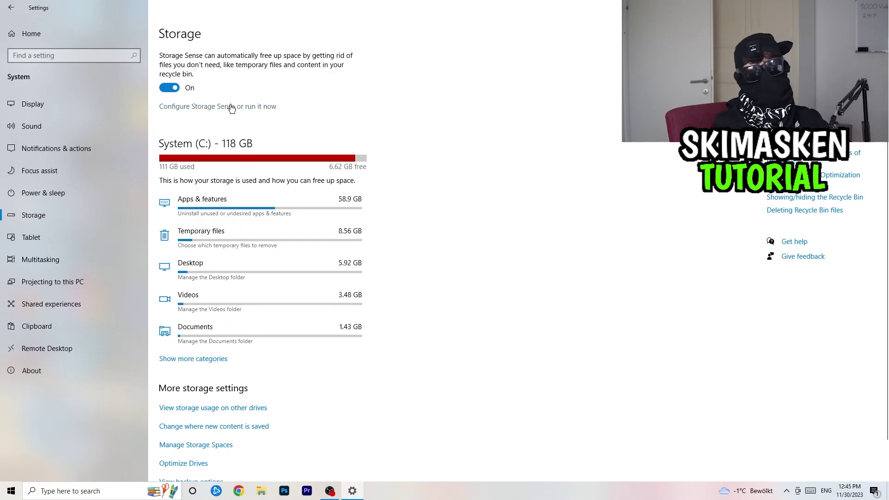
pyautogui.click(232, 108)
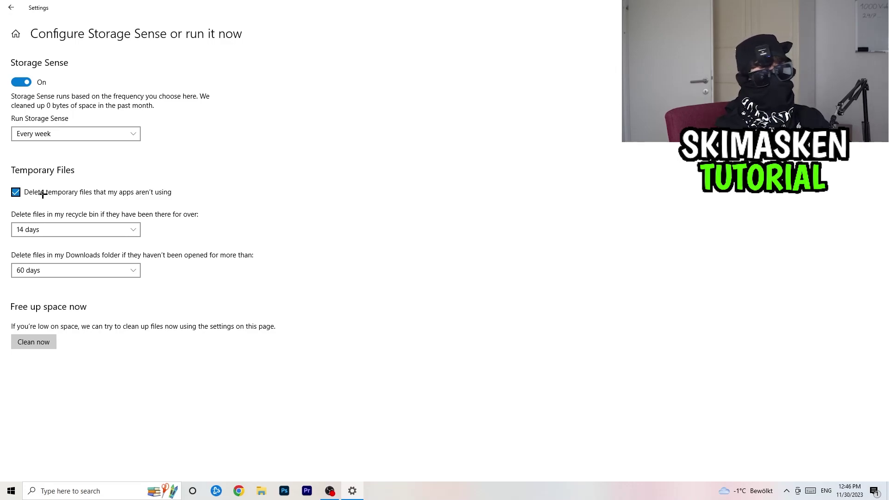
pyautogui.click(83, 228)
pyautogui.click(299, 242)
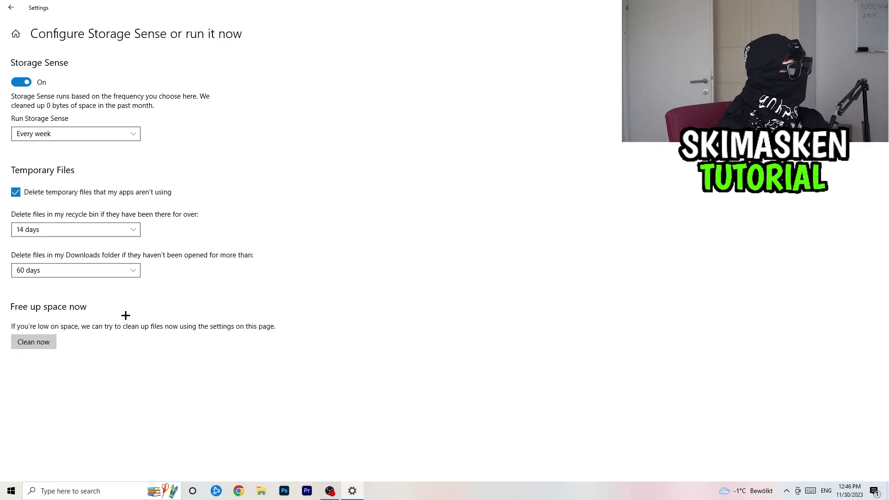
pyautogui.click(10, 5)
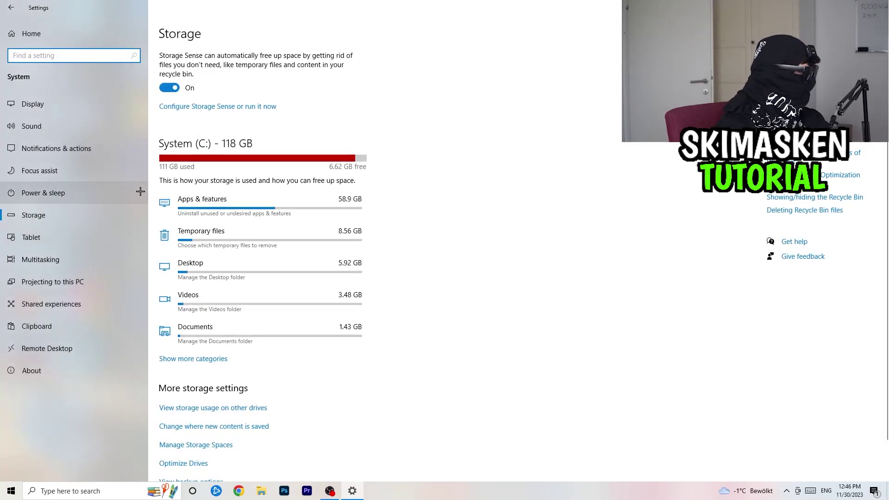
pyautogui.click(9, 6)
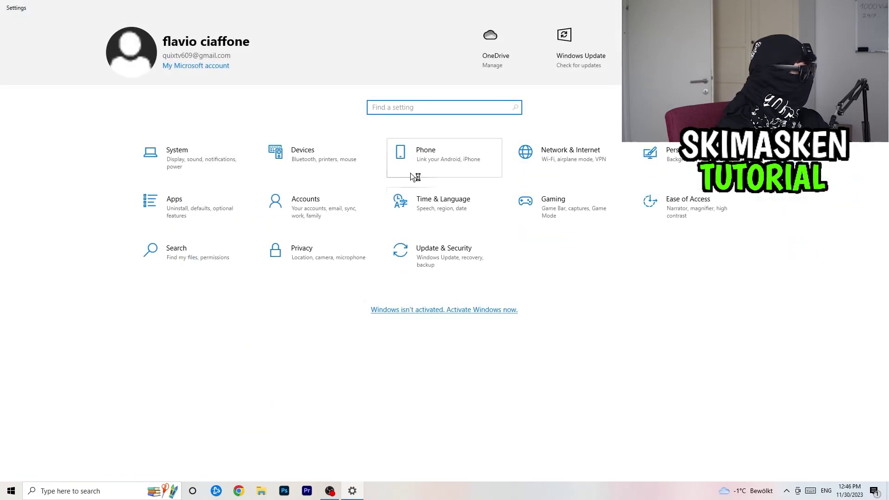
pyautogui.hotkey('alt', 'F4')
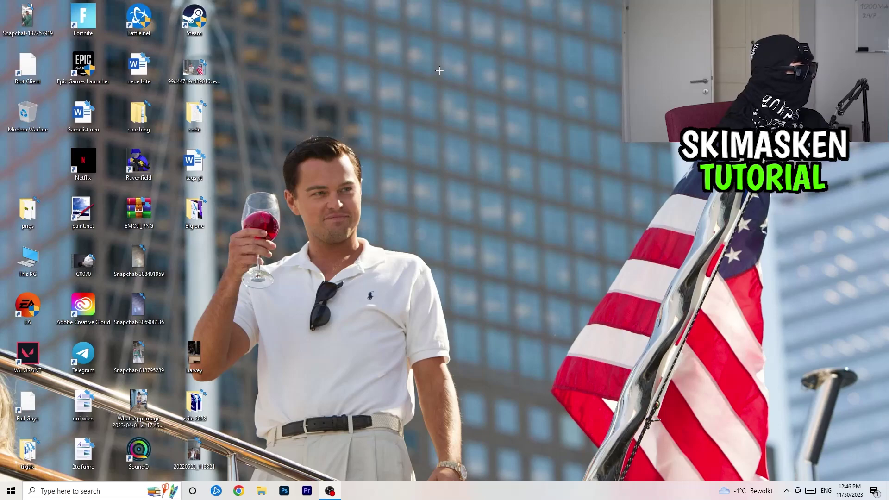
# Switch to NVIDIA Control Panel, view the Adjust Image Settings with Preview page, and close the program
pyautogui.rightClick(443, 211)
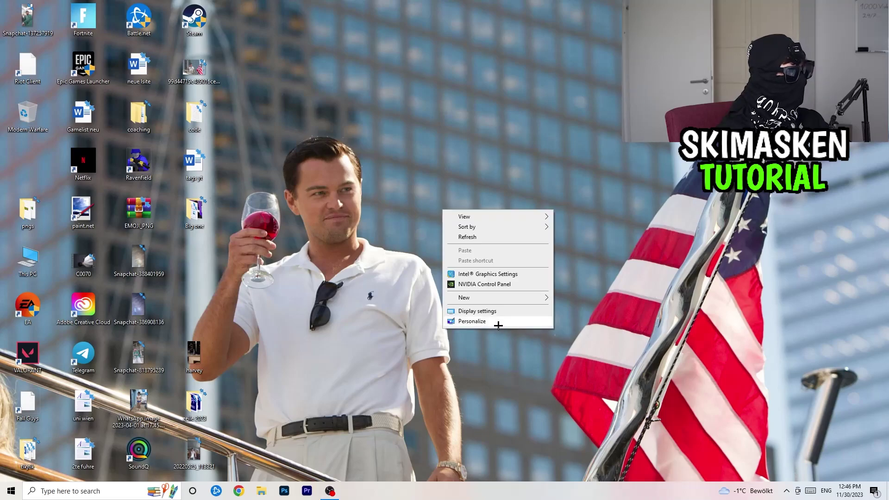
pyautogui.click(511, 284)
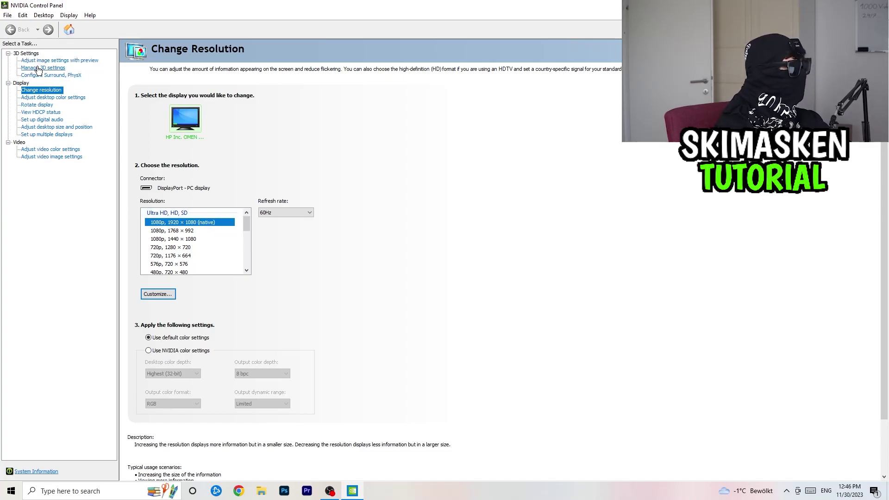
pyautogui.click(70, 60)
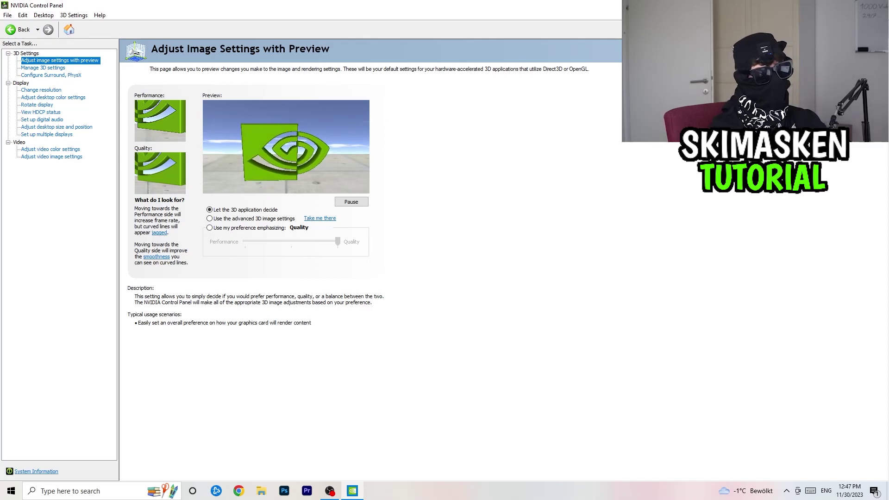
pyautogui.hotkey('alt', 'F4')
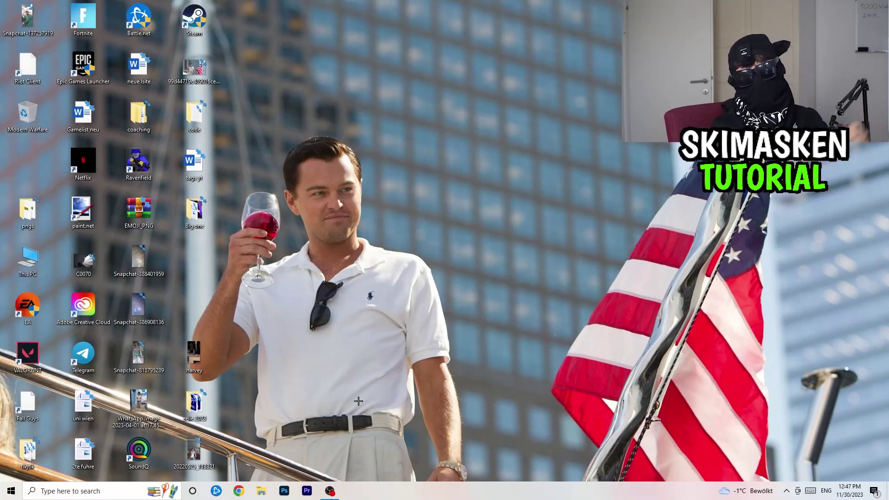
# Open Task Manager in a maximized window and sort the running processes by GPU usage
pyautogui.rightClick(437, 497)
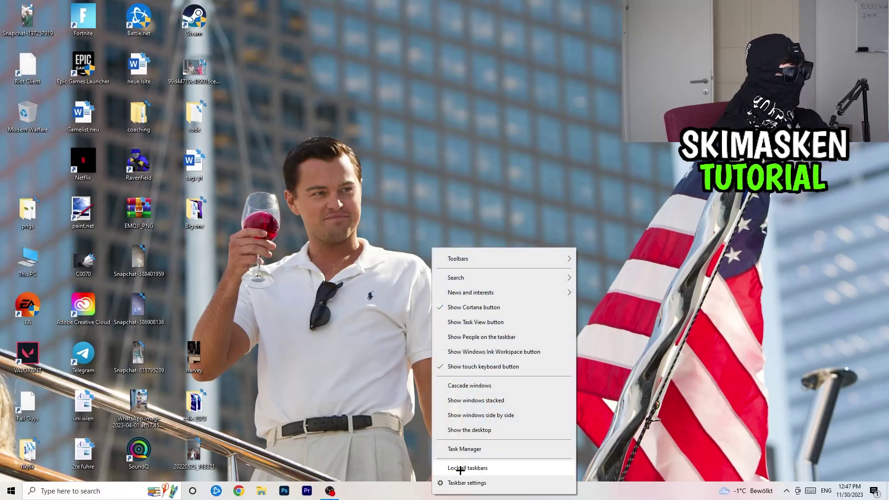
pyautogui.click(478, 453)
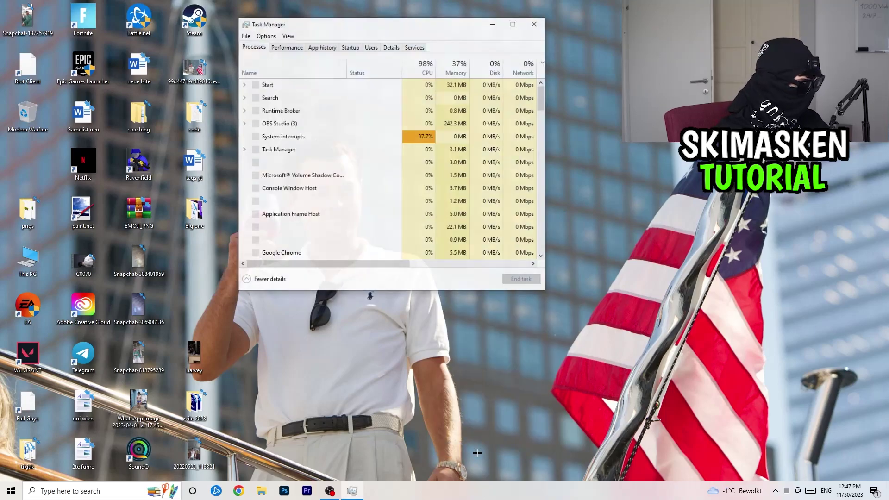
pyautogui.click(512, 24)
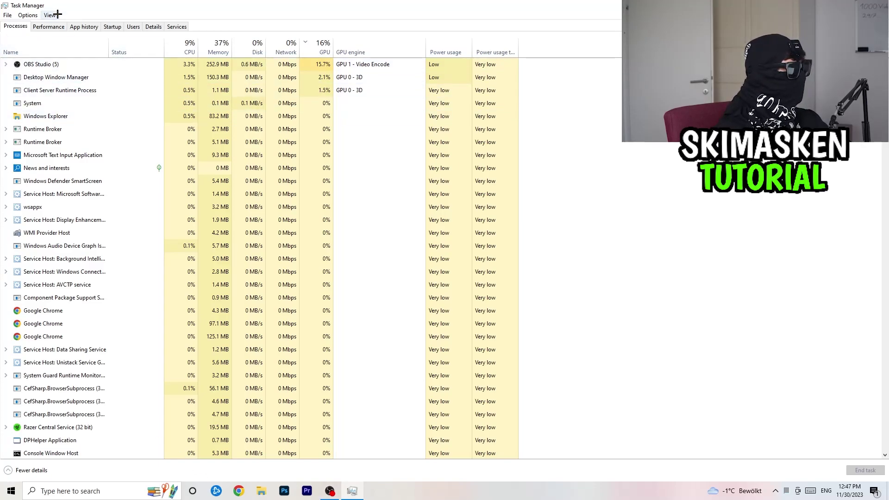
pyautogui.click(186, 44)
pyautogui.click(337, 46)
pyautogui.click(328, 47)
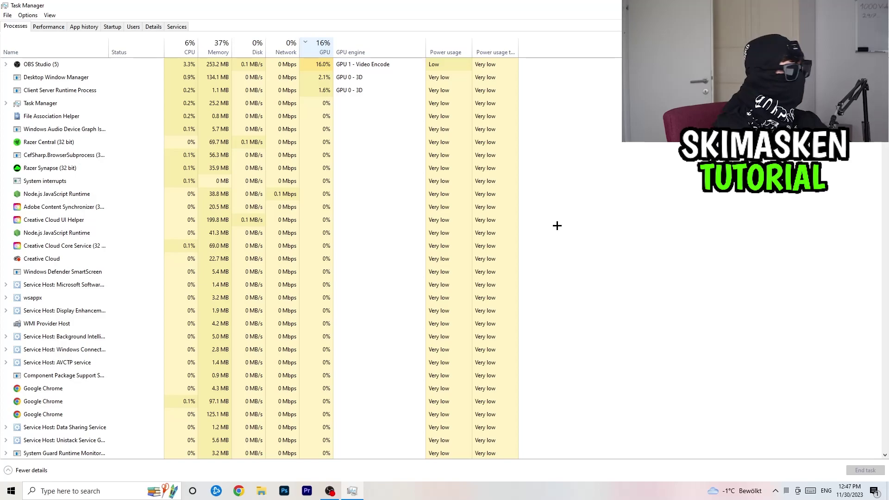
# View the available actions for the Razer Synapse process and the priority levels offered for a chrome.exe process in the detailed list
pyautogui.rightClick(96, 166)
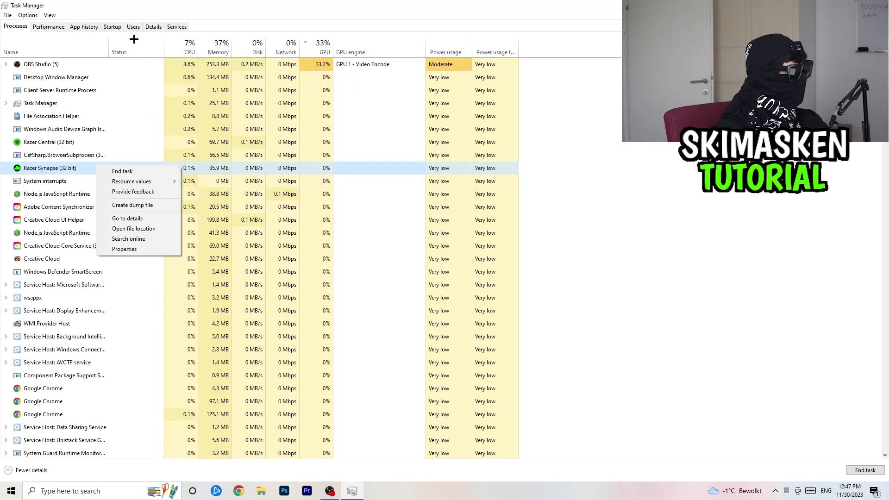
pyautogui.click(152, 26)
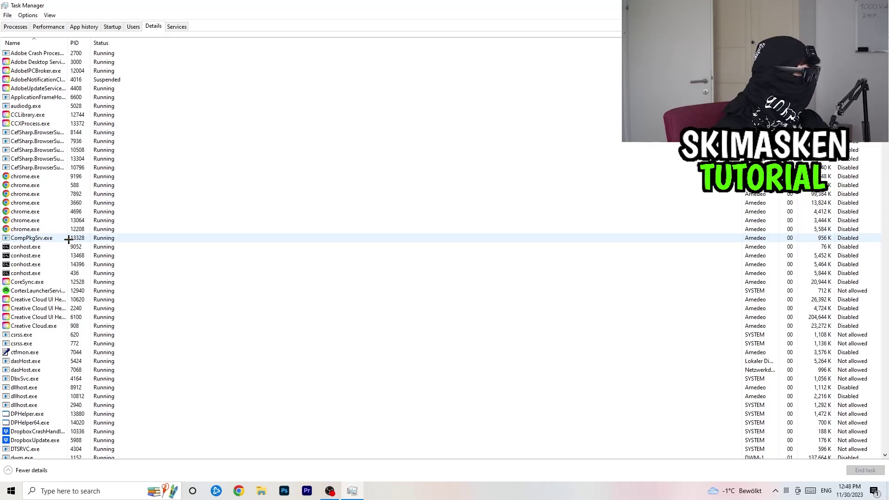
pyautogui.rightClick(49, 210)
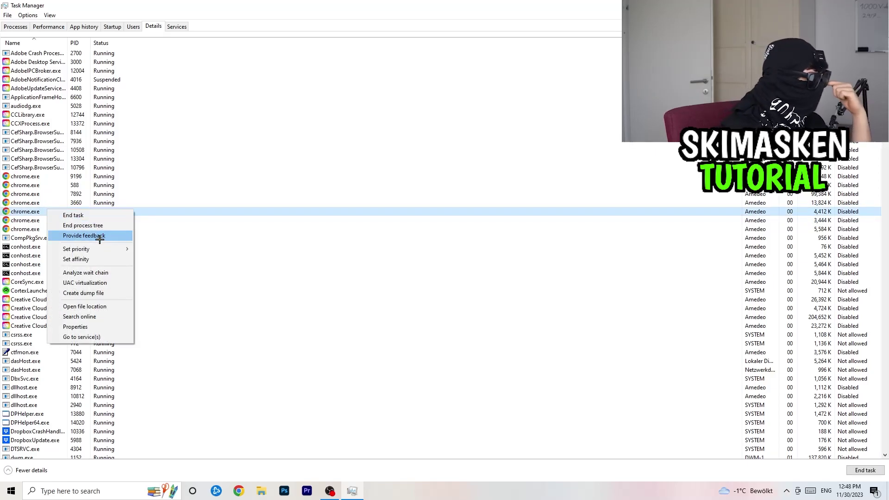
pyautogui.moveTo(119, 248)
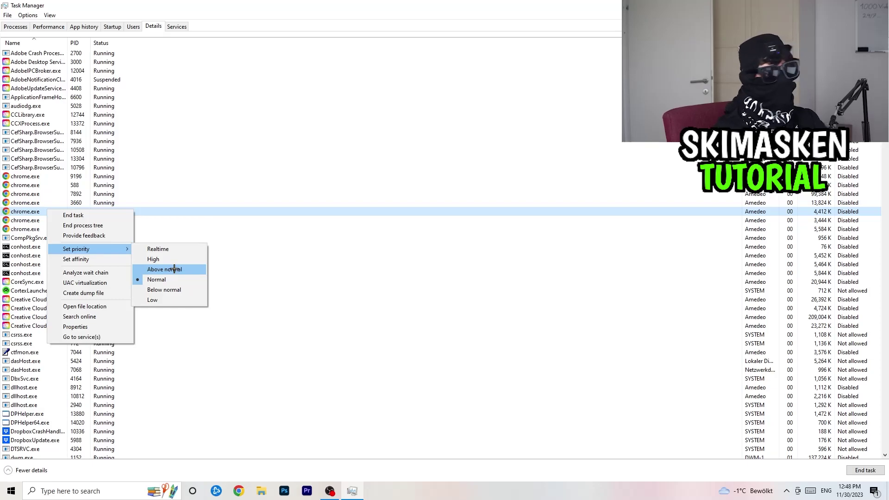
pyautogui.click(361, 98)
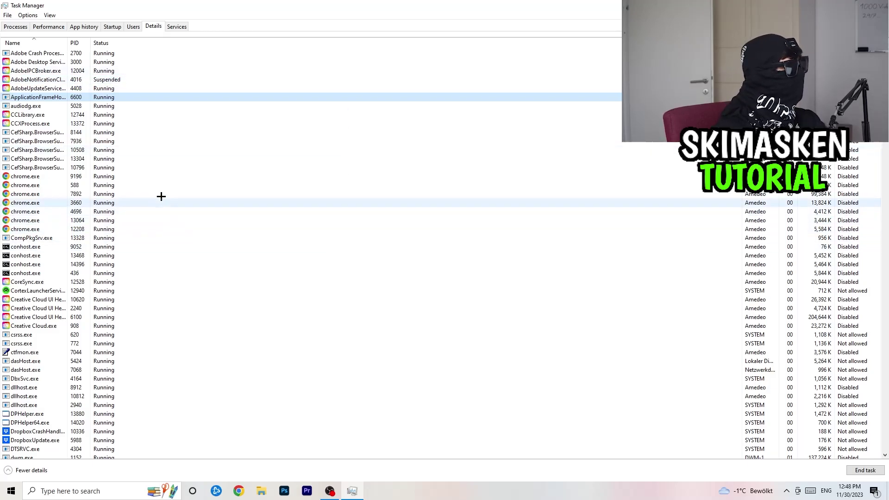
# Review the list of startup programs with their status and startup impact, and close Task Manager
pyautogui.click(113, 28)
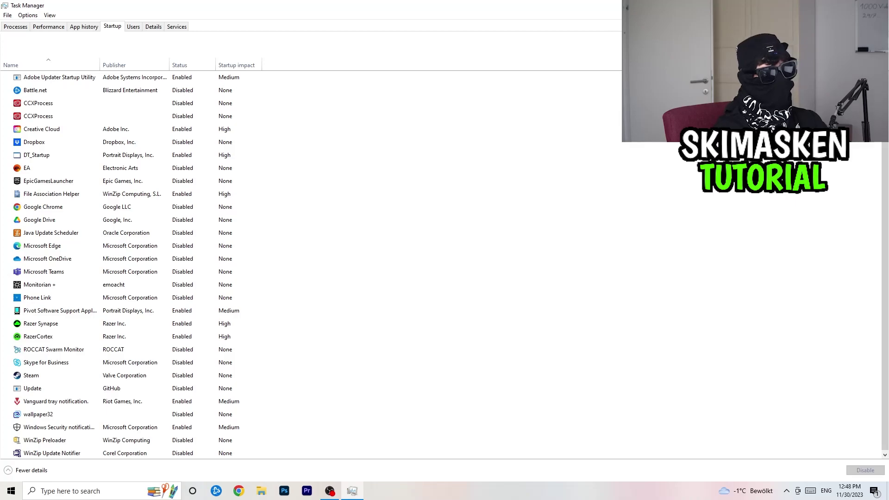
pyautogui.hotkey('alt', 'F4')
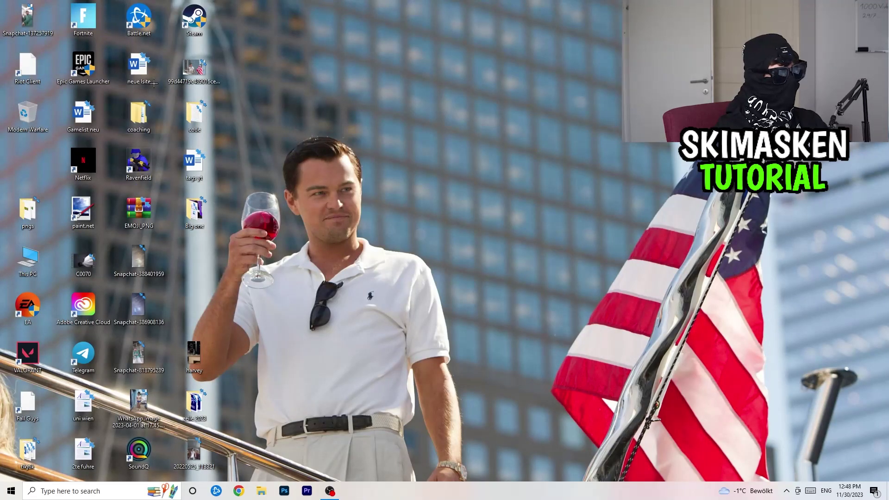
# Move the Steam shortcut to the empty middle area of the desktop and view its available actions, including Run as administrator
pyautogui.moveTo(194, 19); pyautogui.dragTo(471, 161)
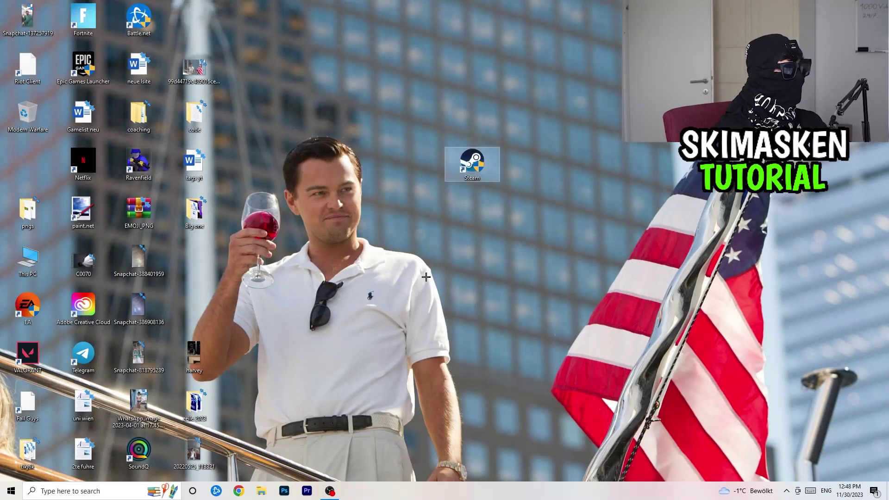
pyautogui.rightClick(477, 166)
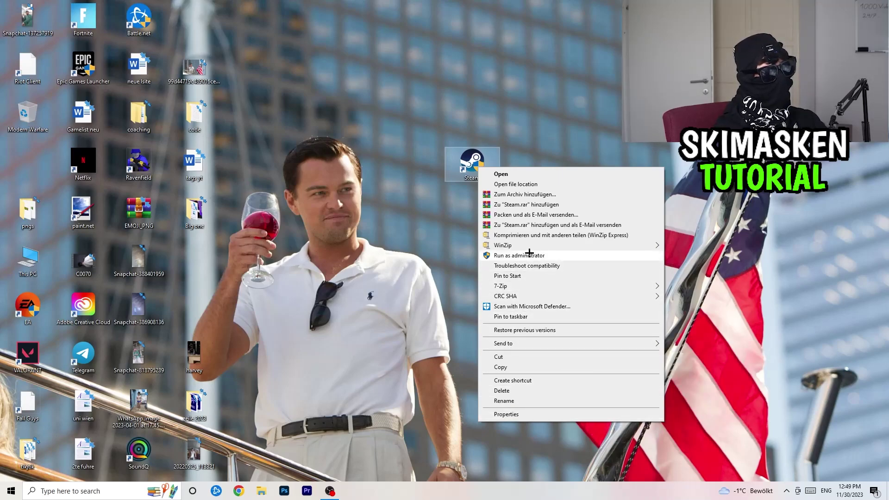
pyautogui.click(360, 192)
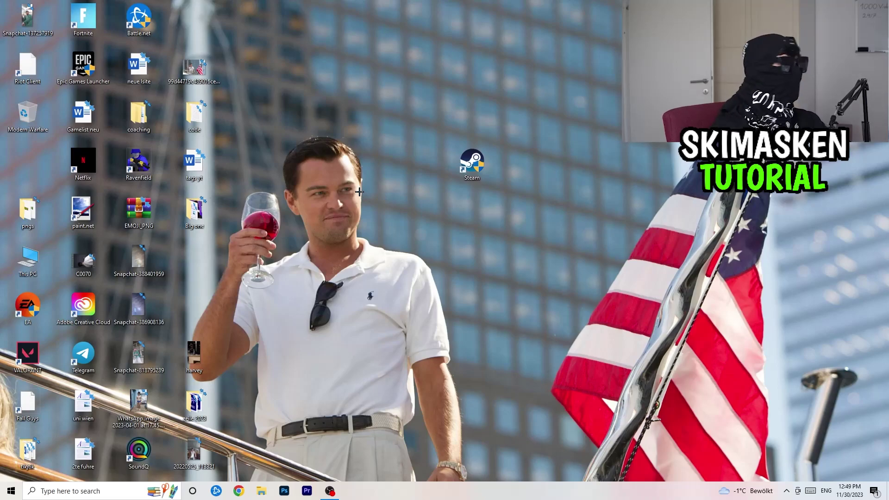
# View the Windows Update page under Update & Security in the Windows settings, and close the settings
pyautogui.click(15, 484)
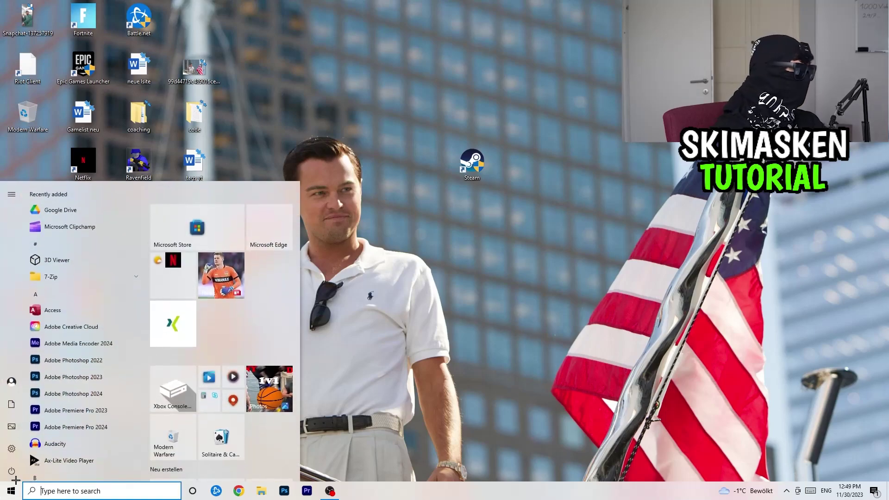
pyautogui.click(12, 448)
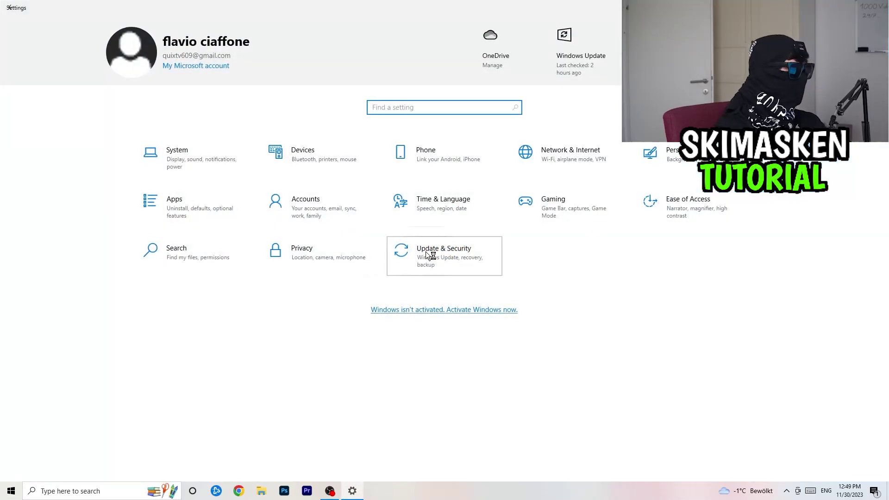
pyautogui.click(430, 256)
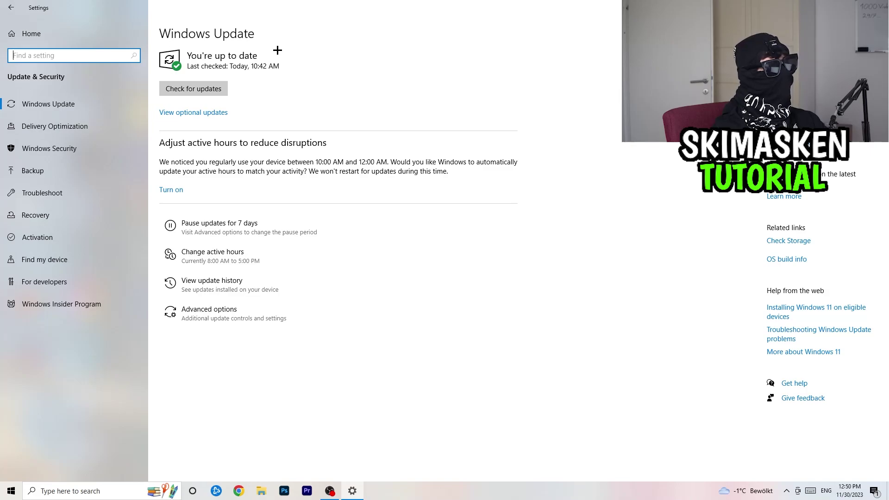
pyautogui.click(878, 6)
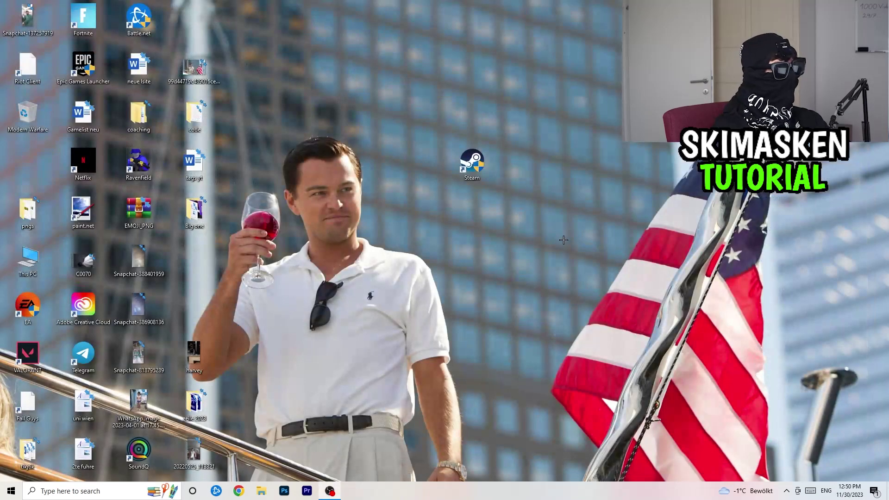